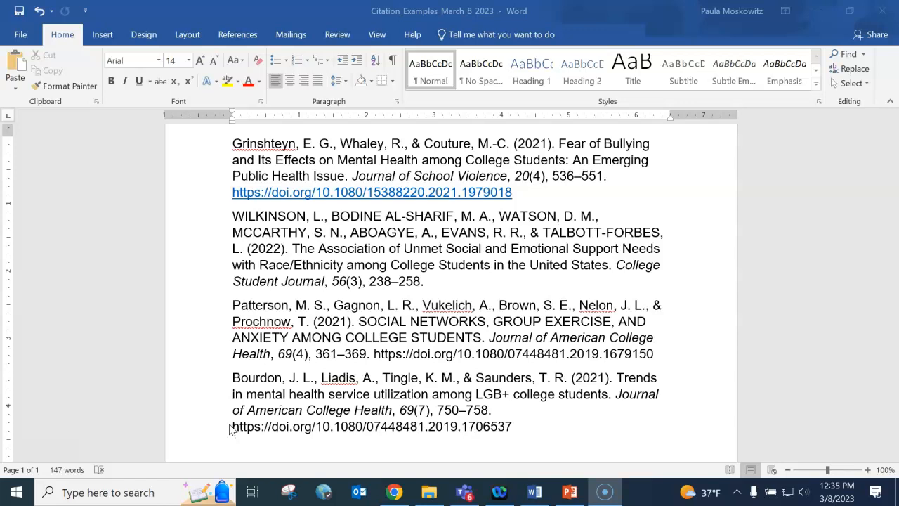
Sort all four citations alphabetically by paragraph as text in ascending order, with no header row
{"action": "left_click", "coordinate": [457, 413]}
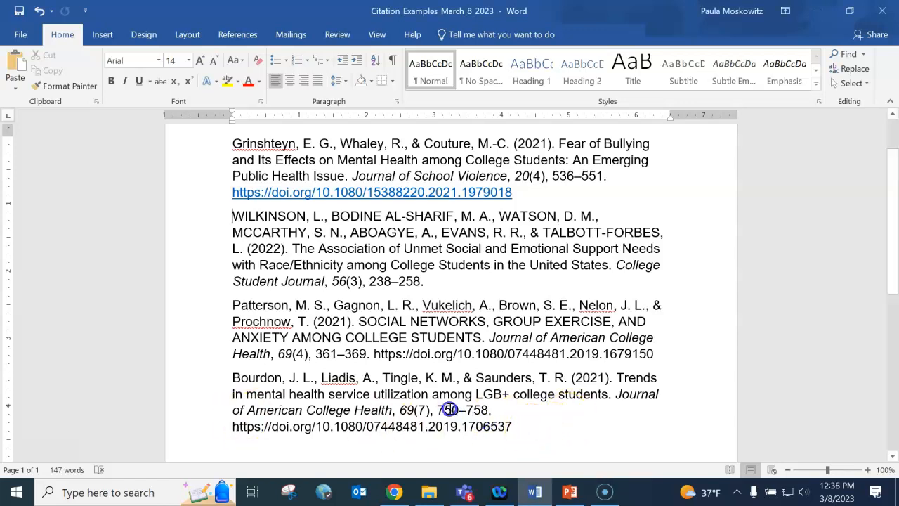
{"action": "left_click_drag", "start_coordinate": [231, 142], "coordinate": [520, 432]}
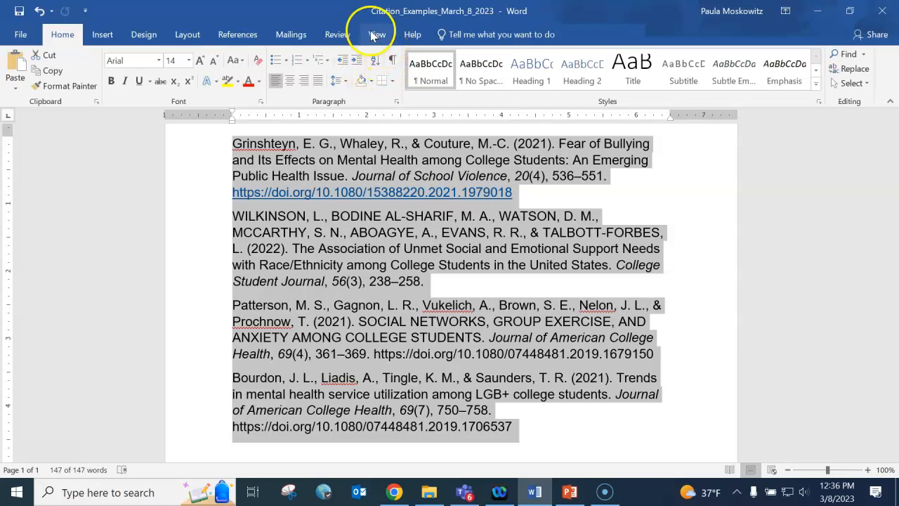
{"action": "left_click", "coordinate": [380, 64]}
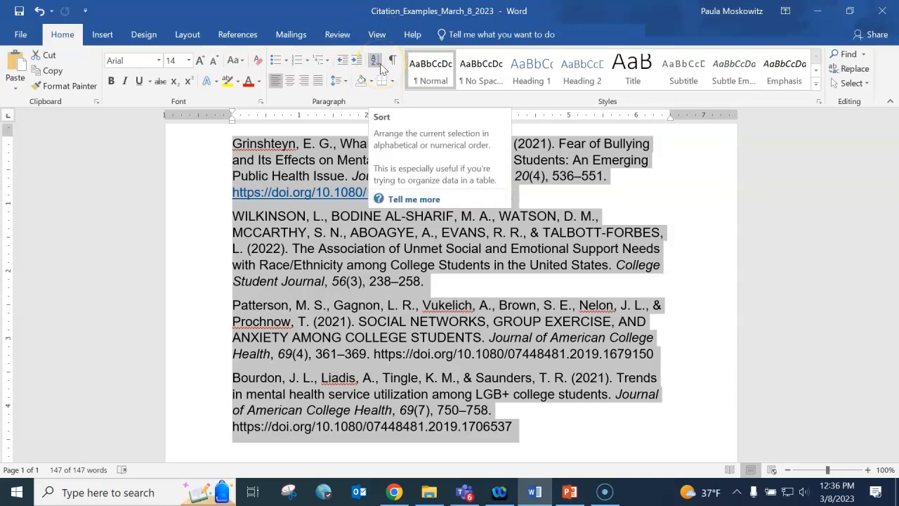
{"action": "left_click", "coordinate": [380, 64]}
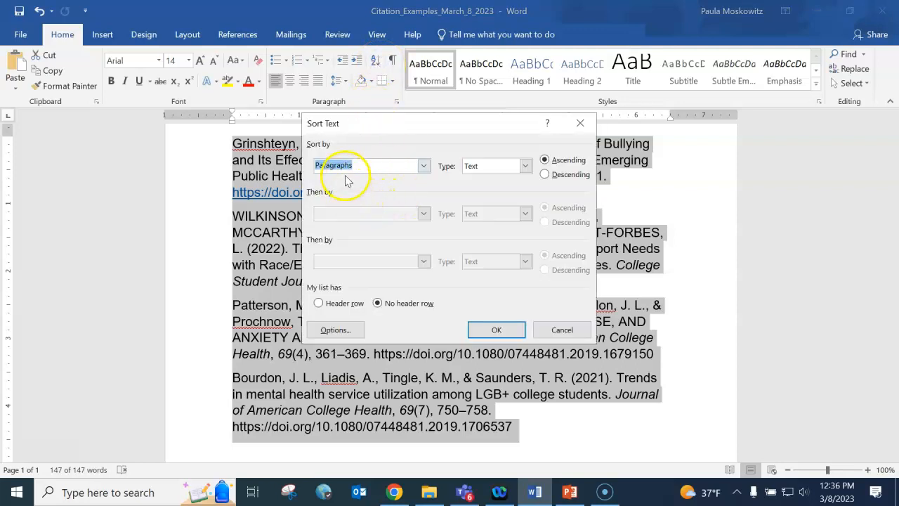
{"action": "left_click", "coordinate": [497, 329]}
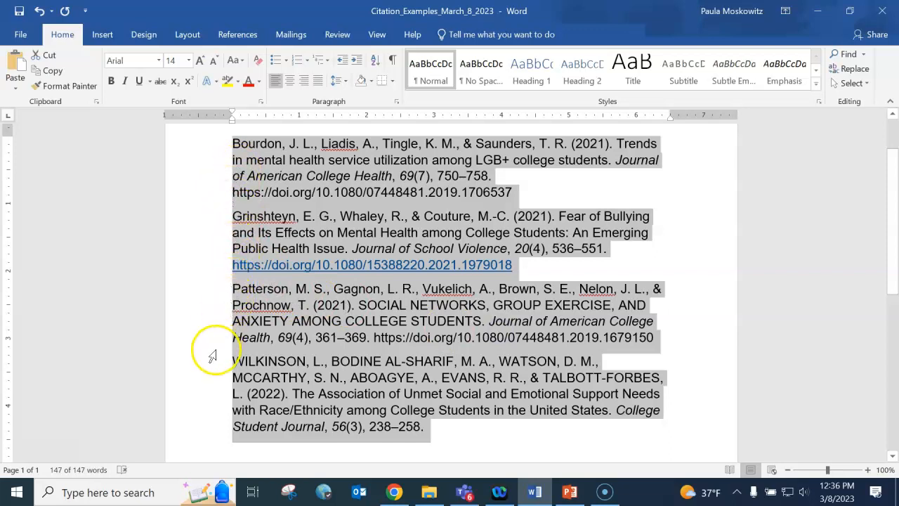
{"action": "left_click", "coordinate": [42, 445]}
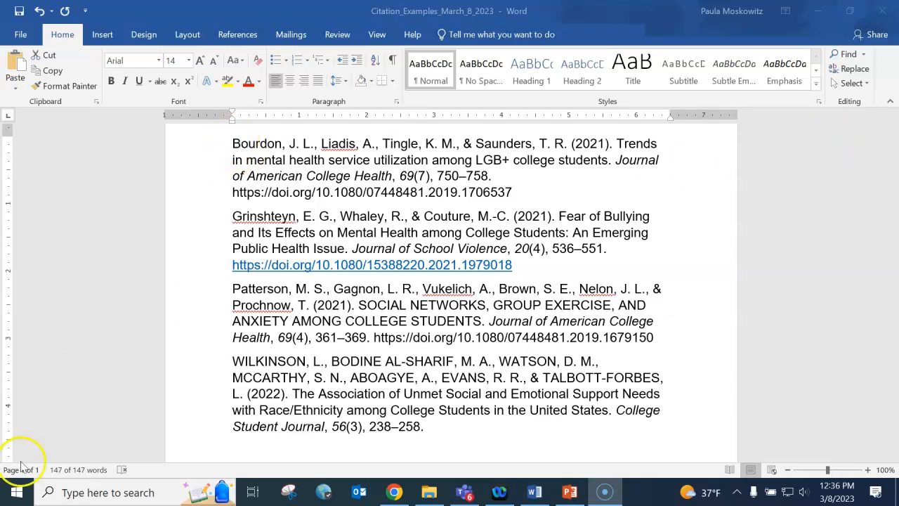
Format the entire citation list with a 0.5" hanging indent and double line spacing
{"action": "key", "text": "ctrl+a"}
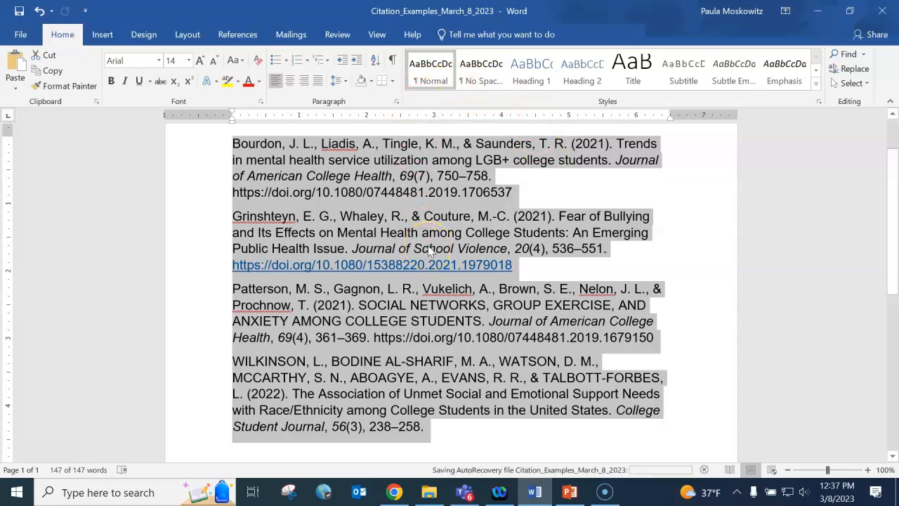
{"action": "left_click", "coordinate": [395, 103]}
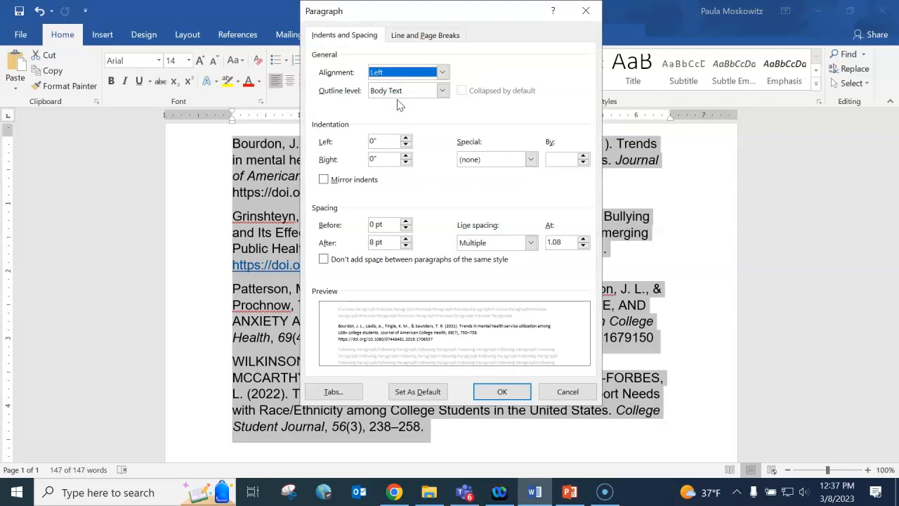
{"action": "left_click", "coordinate": [531, 161]}
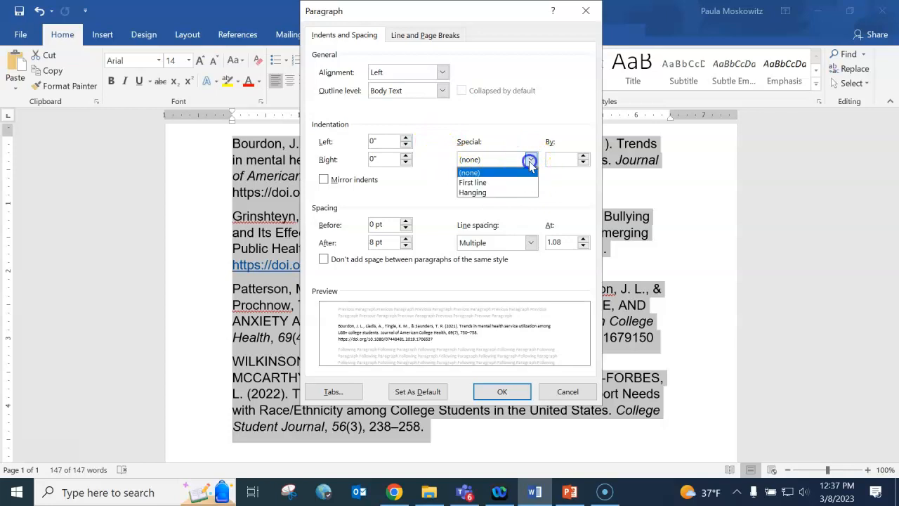
{"action": "left_click", "coordinate": [490, 193]}
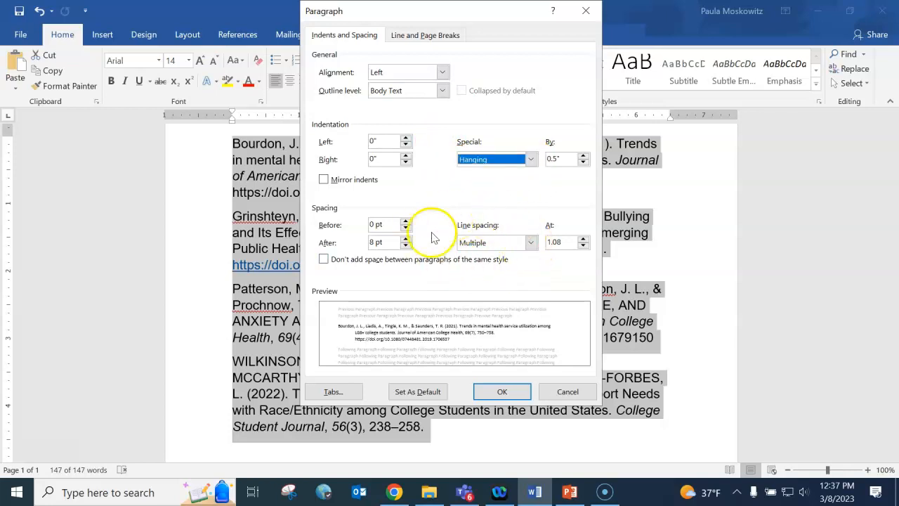
{"action": "left_click", "coordinate": [531, 243]}
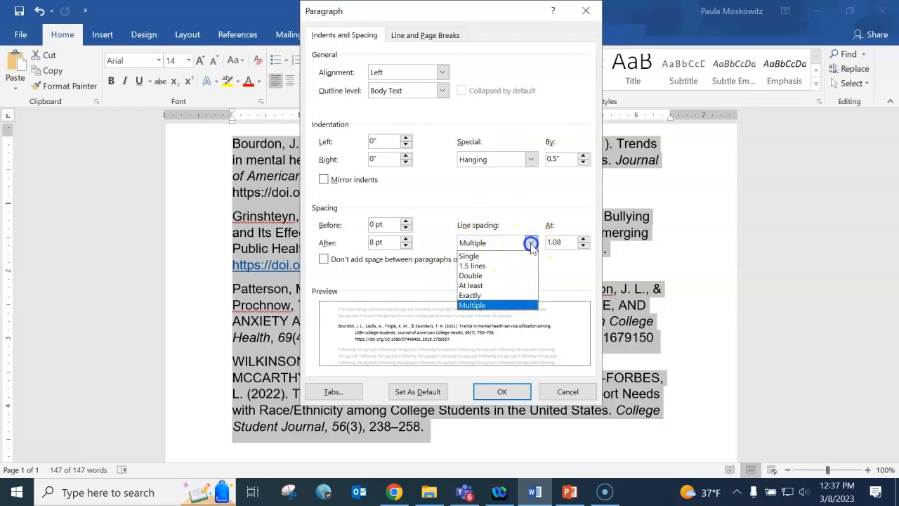
{"action": "left_click", "coordinate": [483, 276]}
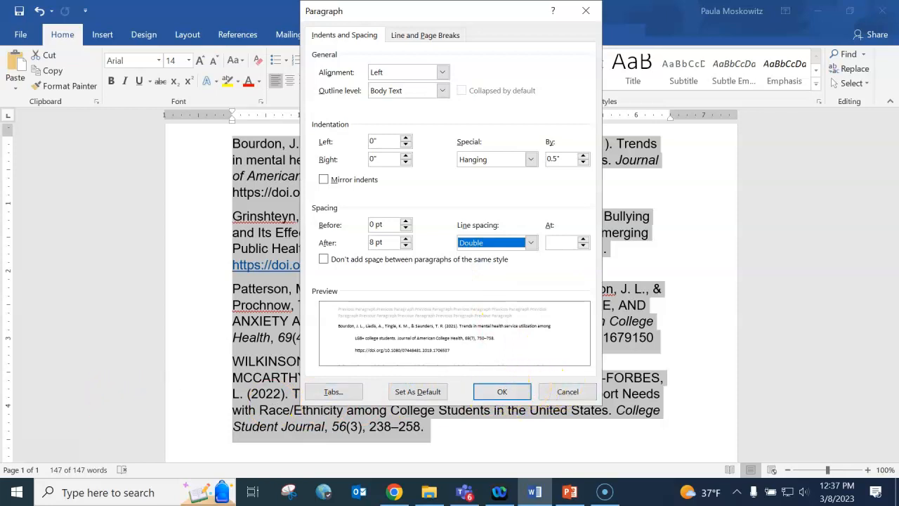
{"action": "left_click", "coordinate": [501, 391]}
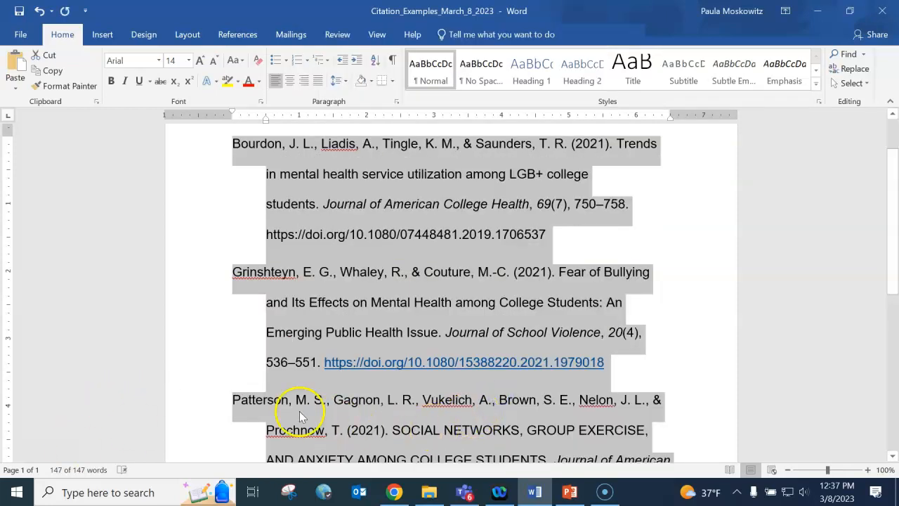
Highlight in yellow the "F" of "Fear" and the "A" of "An" in the second citation's title
{"action": "scroll", "coordinate": [657, 260], "scroll_direction": "up", "scroll_amount": 2}
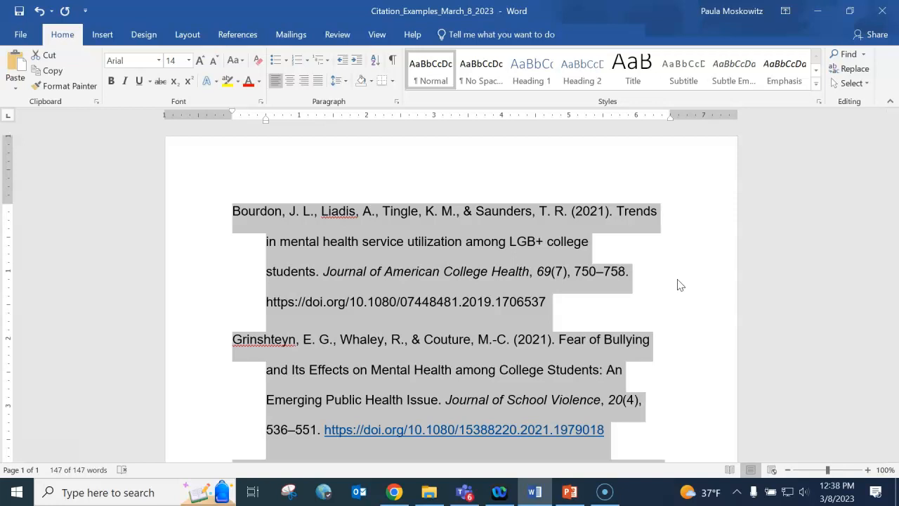
{"action": "scroll", "coordinate": [678, 284], "scroll_direction": "down", "scroll_amount": 1}
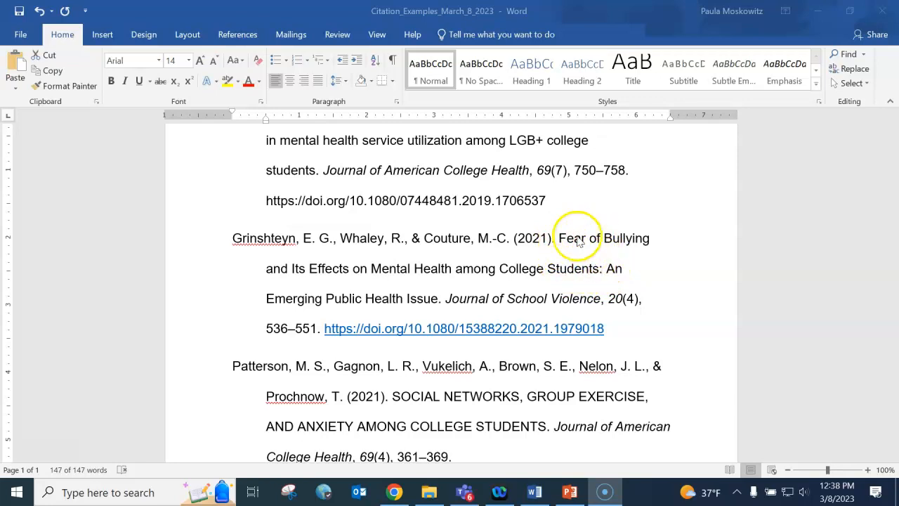
{"action": "left_click", "coordinate": [562, 237]}
{"action": "left_click", "coordinate": [563, 235]}
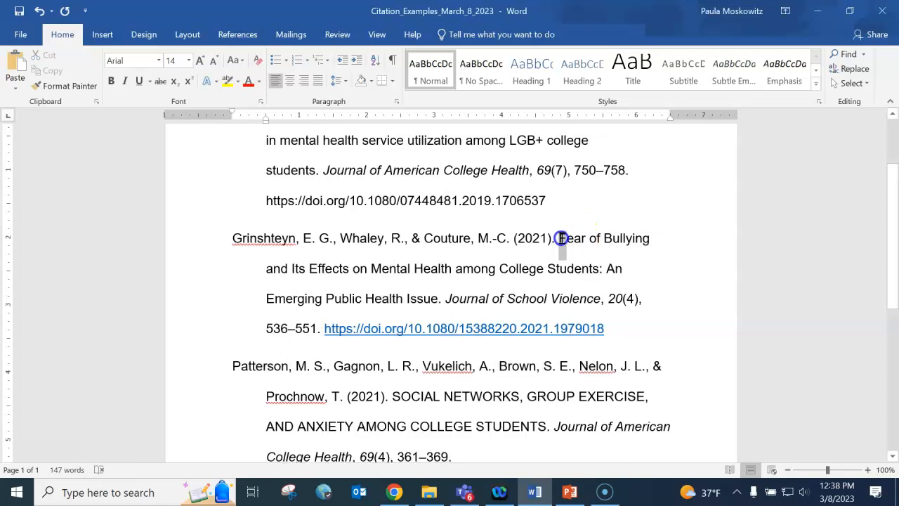
{"action": "left_click", "coordinate": [608, 214]}
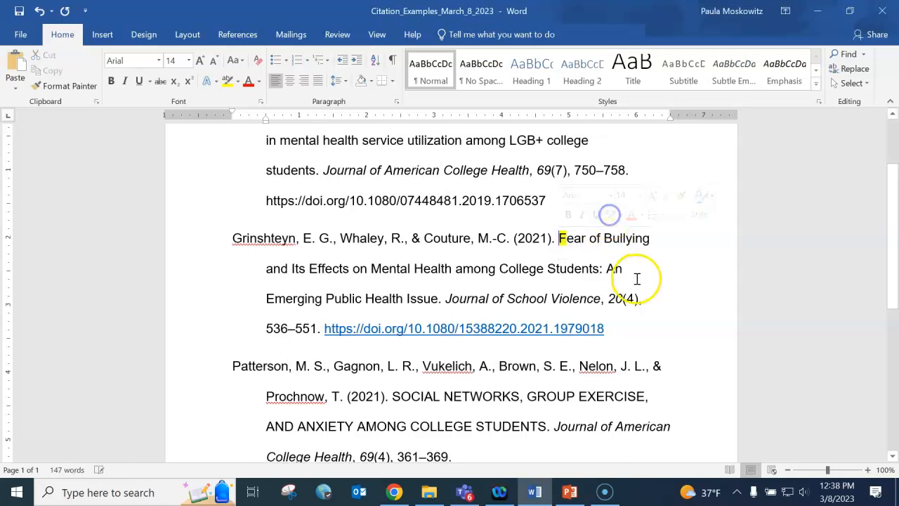
{"action": "left_click_drag", "start_coordinate": [616, 268], "coordinate": [608, 269]}
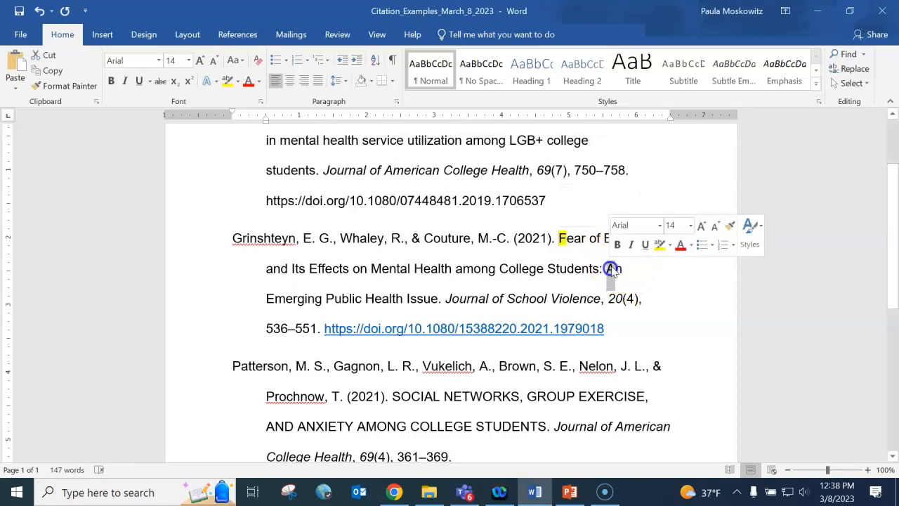
{"action": "left_click", "coordinate": [659, 244]}
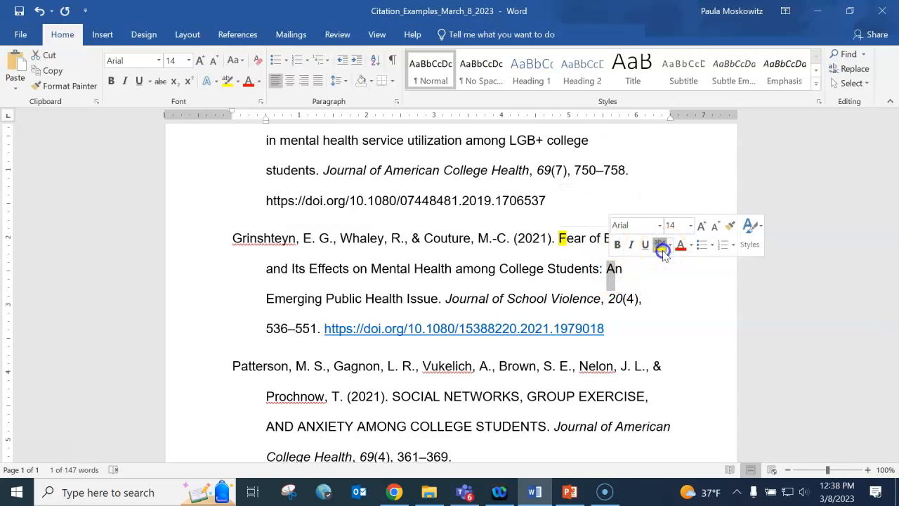
{"action": "left_click", "coordinate": [664, 307]}
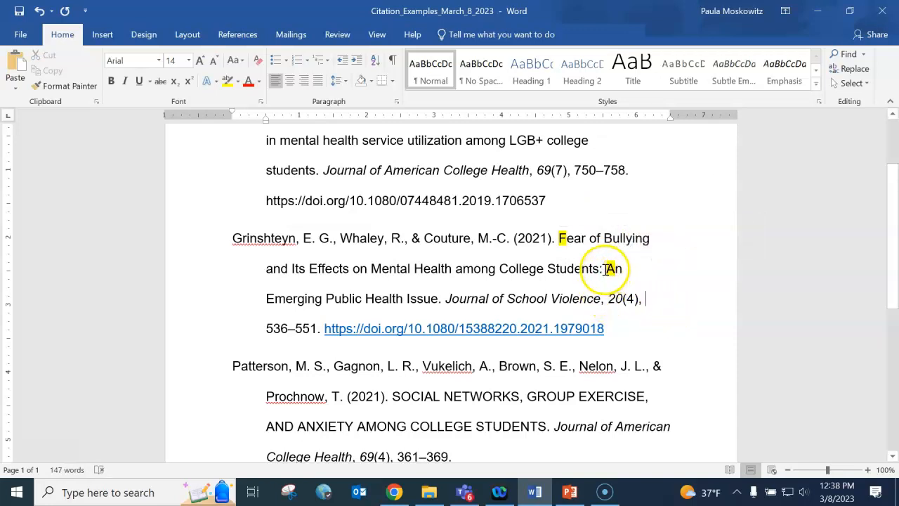
Change the "Fear of Bullying" title up to the colon to lowercase, leaving out its highlighted first letter
{"action": "left_click_drag", "start_coordinate": [600, 270], "coordinate": [566, 241]}
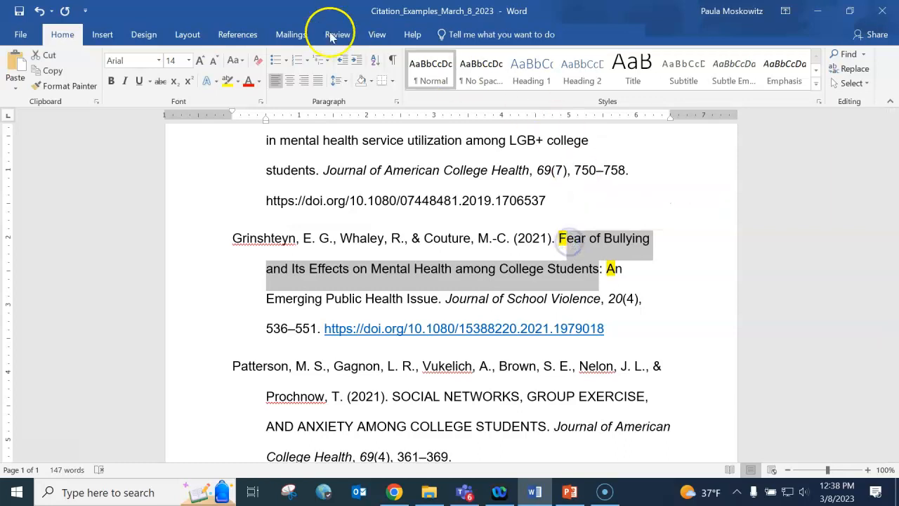
{"action": "left_click", "coordinate": [242, 62]}
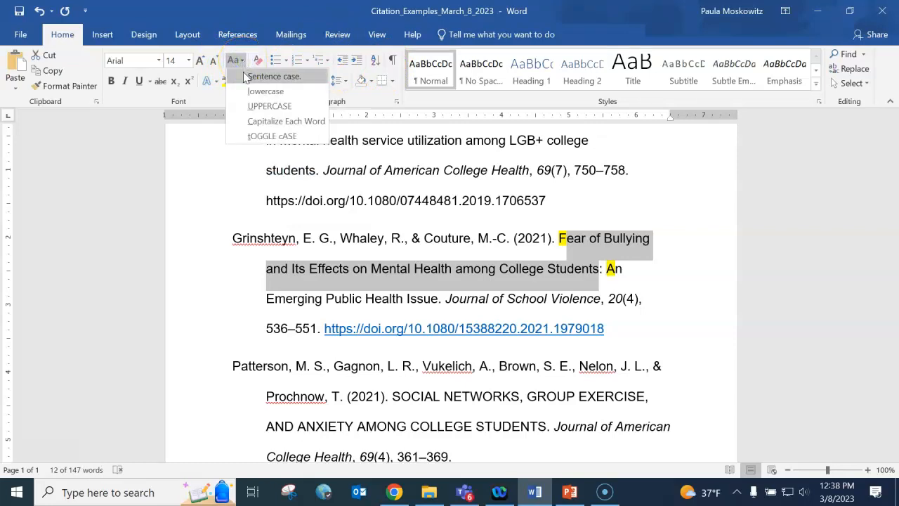
{"action": "left_click", "coordinate": [250, 90]}
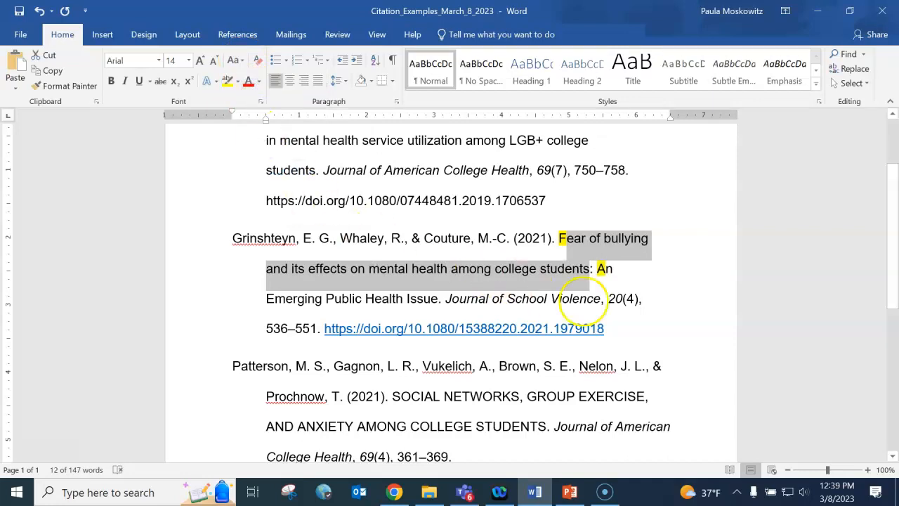
{"action": "left_click", "coordinate": [676, 313]}
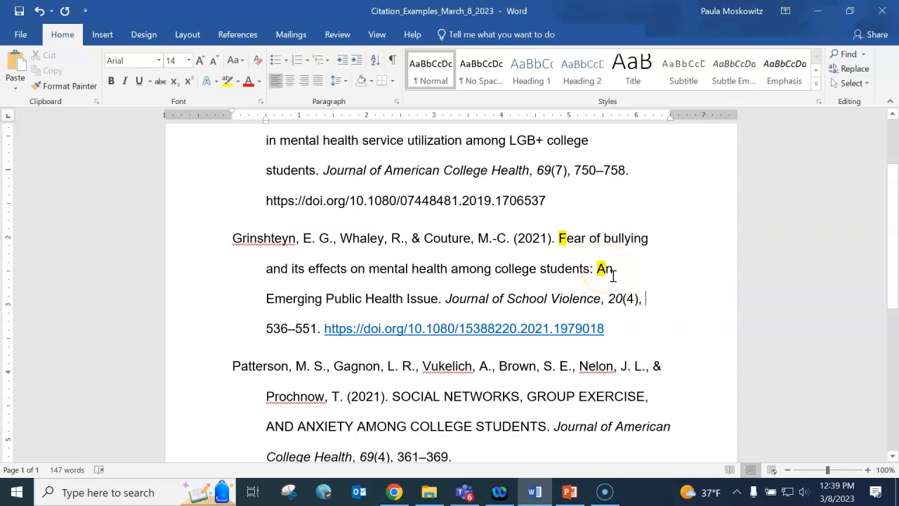
Change the subtitle "An Emerging Public Health Issue" to lowercase, leaving out its highlighted first letter
{"action": "mouse_move", "coordinate": [435, 296]}
{"action": "left_mouse_down"}
{"action": "mouse_move", "coordinate": [432, 286]}
{"action": "mouse_move", "coordinate": [622, 265]}
{"action": "mouse_move", "coordinate": [604, 269]}
{"action": "left_mouse_up"}
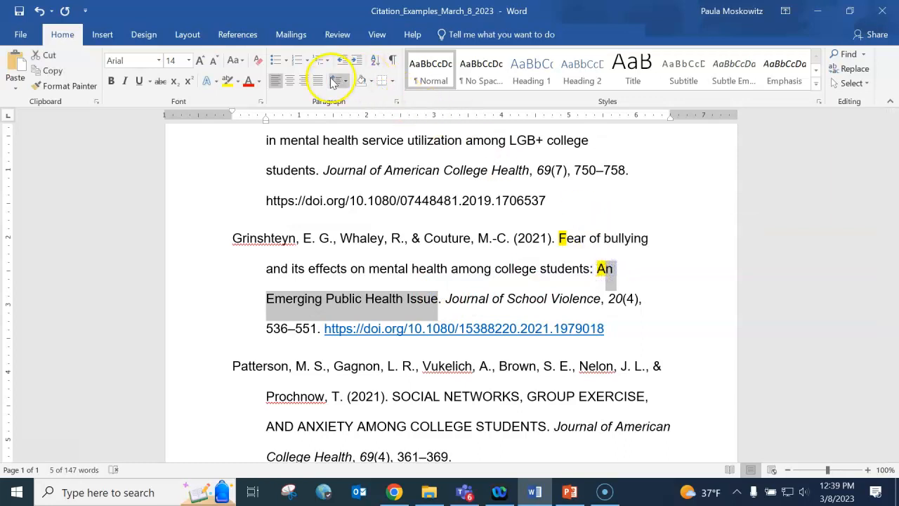
{"action": "left_click", "coordinate": [242, 62]}
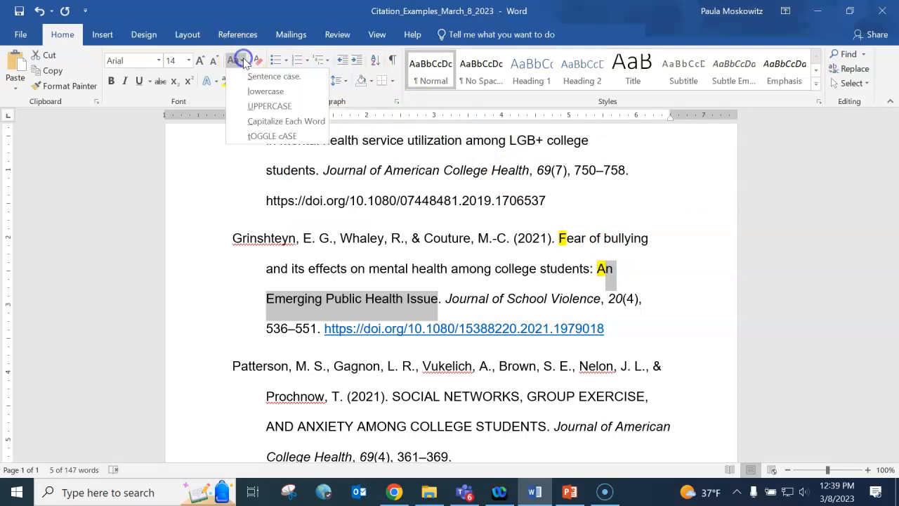
{"action": "left_click", "coordinate": [255, 93]}
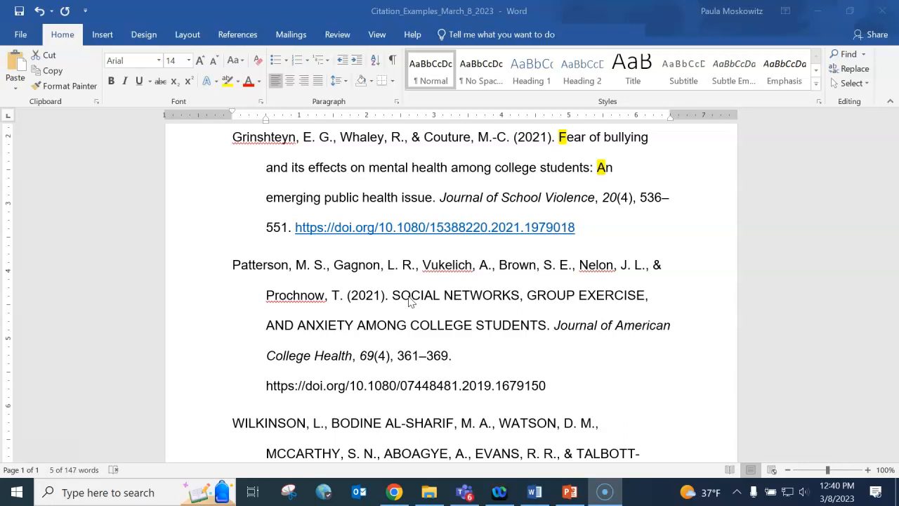
Change the all-caps title "SOCIAL NETWORKS, GROUP EXERCISE, AND ANXIETY AMONG COLLEGE STUDENTS" to lowercase after its initial "S"
{"action": "left_click", "coordinate": [545, 325]}
{"action": "left_click_drag", "start_coordinate": [546, 325], "coordinate": [401, 296]}
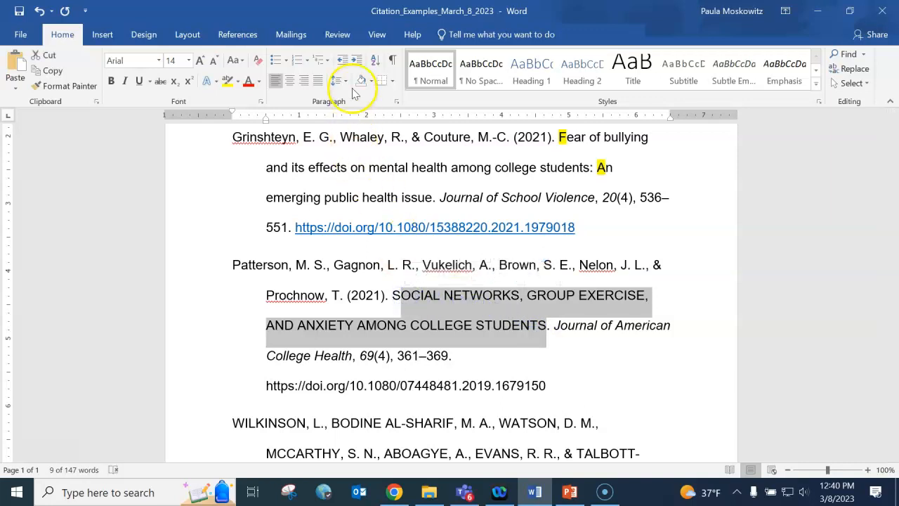
{"action": "left_click", "coordinate": [243, 61]}
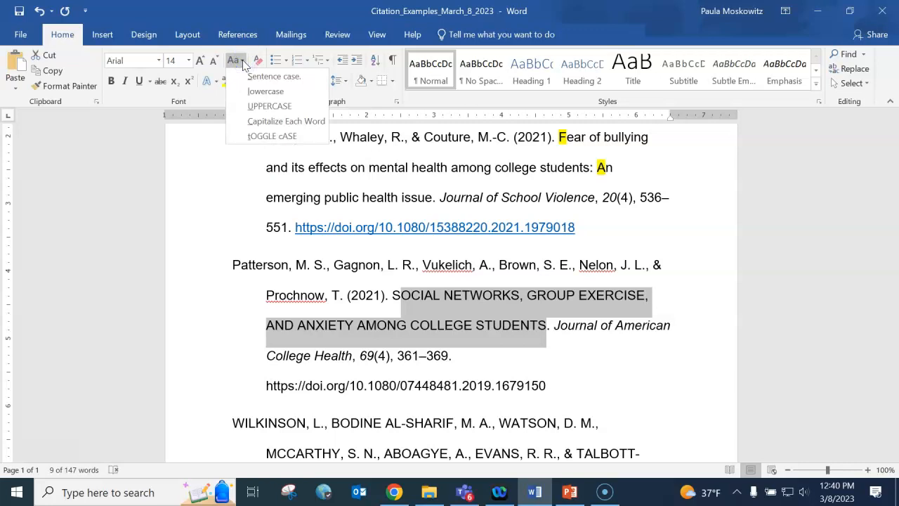
{"action": "left_click", "coordinate": [257, 92]}
{"action": "left_click", "coordinate": [125, 417]}
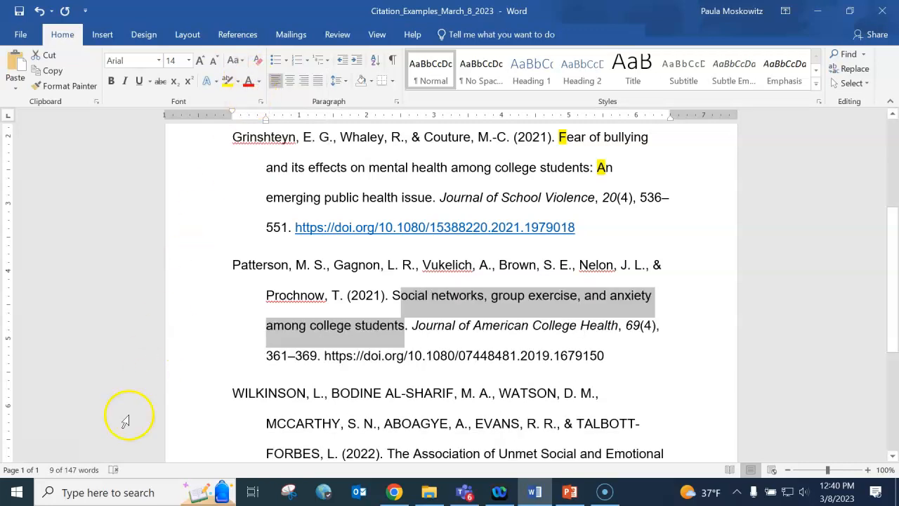
Change the first author's all-caps surname in the last citation to lowercase after its initial letter
{"action": "scroll", "coordinate": [124, 417], "scroll_direction": "down", "scroll_amount": 3}
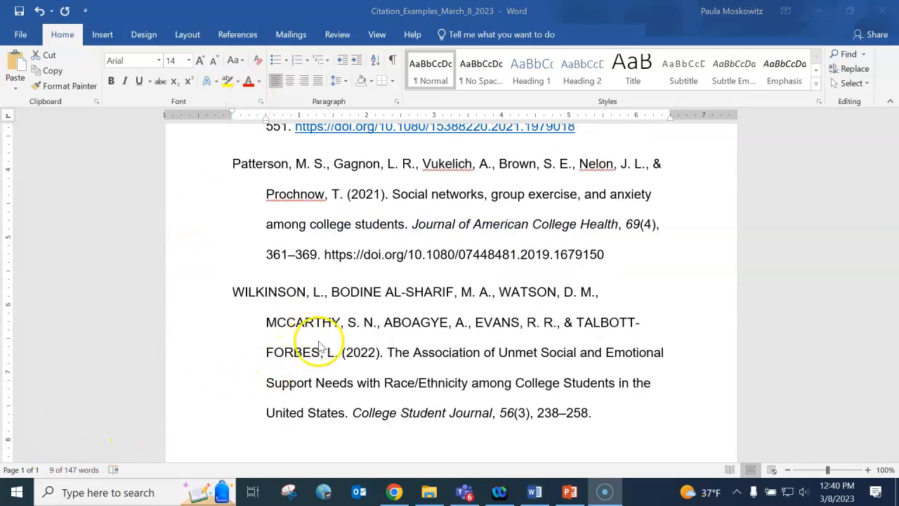
{"action": "left_click", "coordinate": [305, 295]}
{"action": "left_click", "coordinate": [305, 293]}
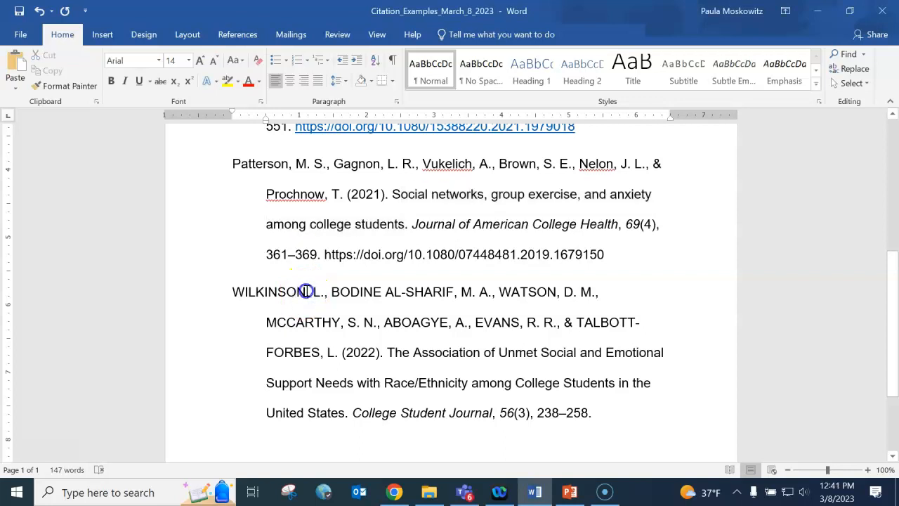
{"action": "left_click_drag", "start_coordinate": [299, 291], "coordinate": [281, 295]}
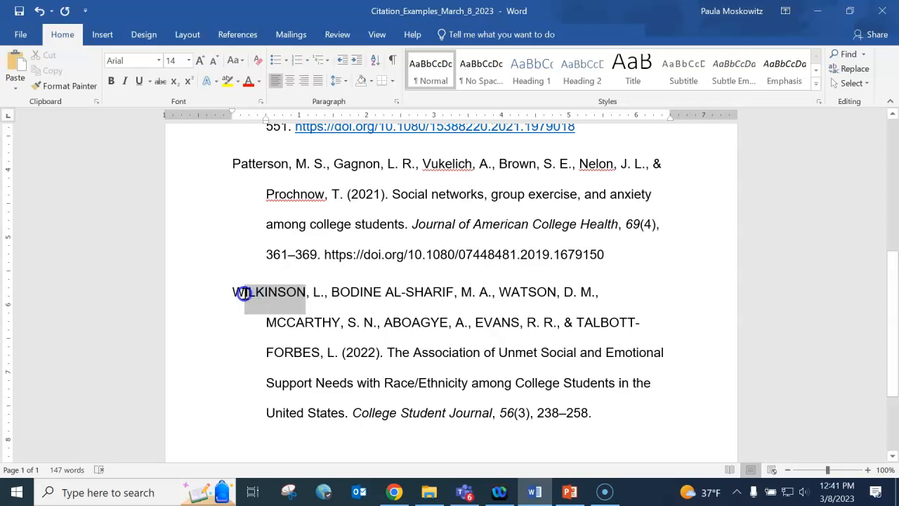
{"action": "left_click_drag", "start_coordinate": [245, 295], "coordinate": [244, 295]}
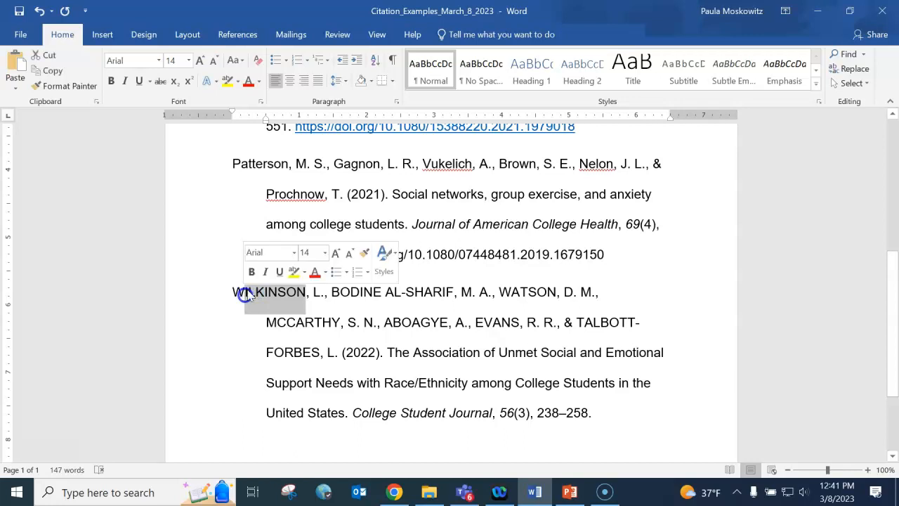
{"action": "left_click", "coordinate": [238, 61]}
{"action": "left_click", "coordinate": [244, 92]}
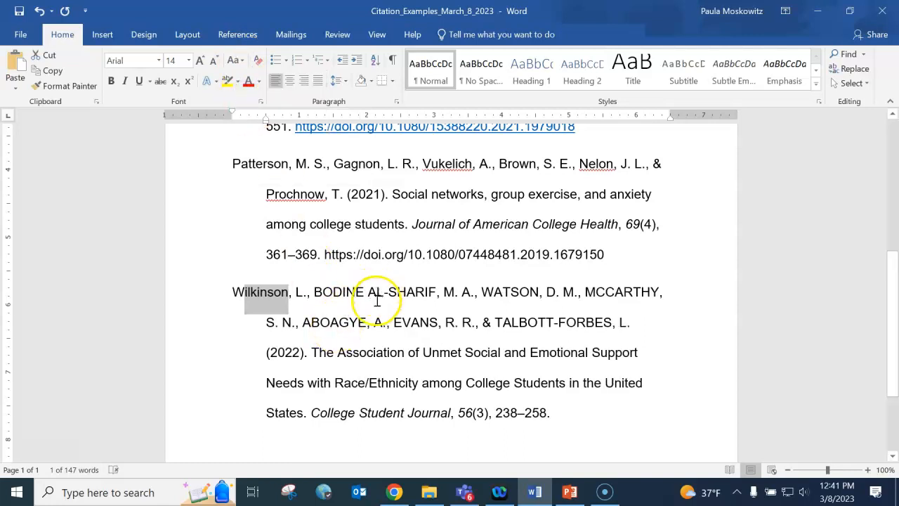
Change the second author's all-caps, three-part surname in the last citation to lowercase, leaving each part's initial letter capitalized
{"action": "left_click_drag", "start_coordinate": [364, 292], "coordinate": [324, 291]}
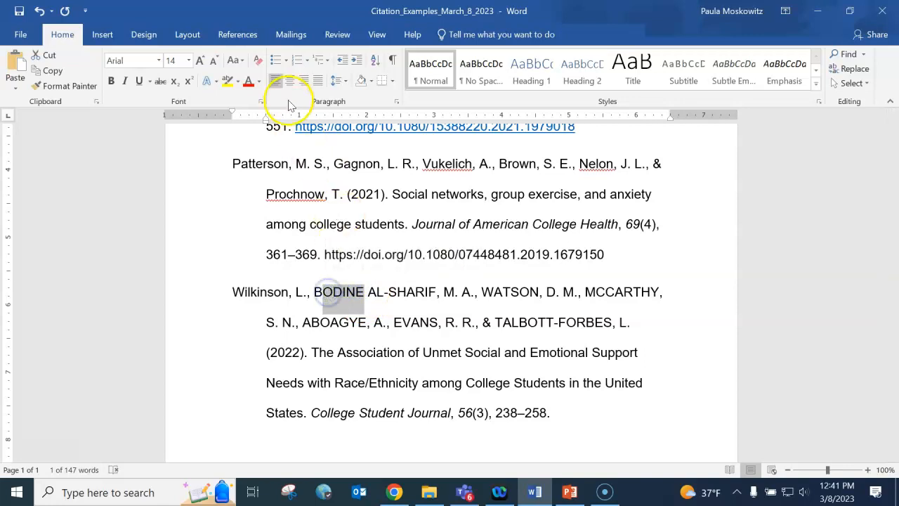
{"action": "left_click", "coordinate": [239, 62]}
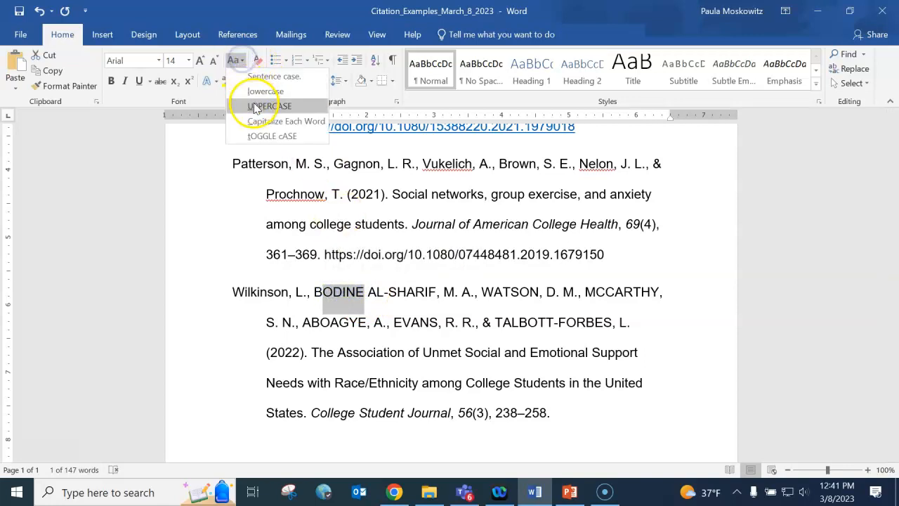
{"action": "left_click", "coordinate": [261, 90]}
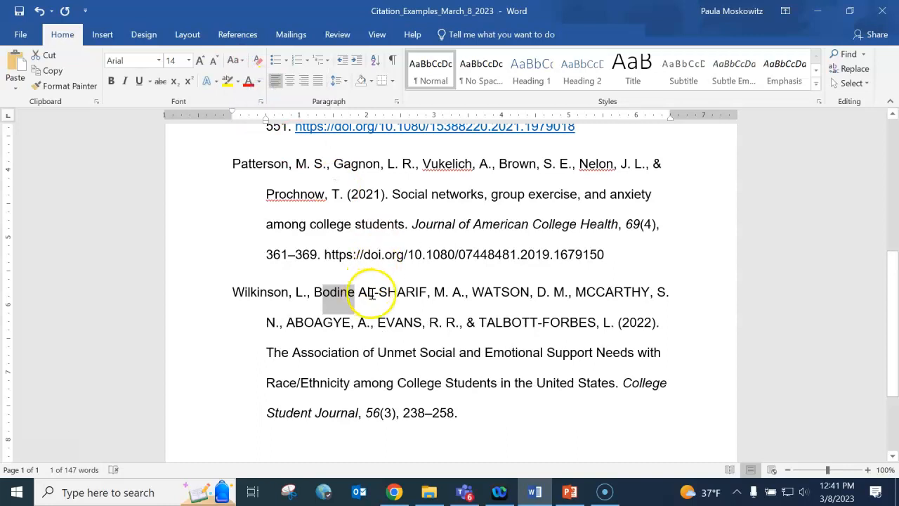
{"action": "left_click", "coordinate": [369, 292]}
{"action": "left_click", "coordinate": [236, 60]}
{"action": "left_click", "coordinate": [257, 91]}
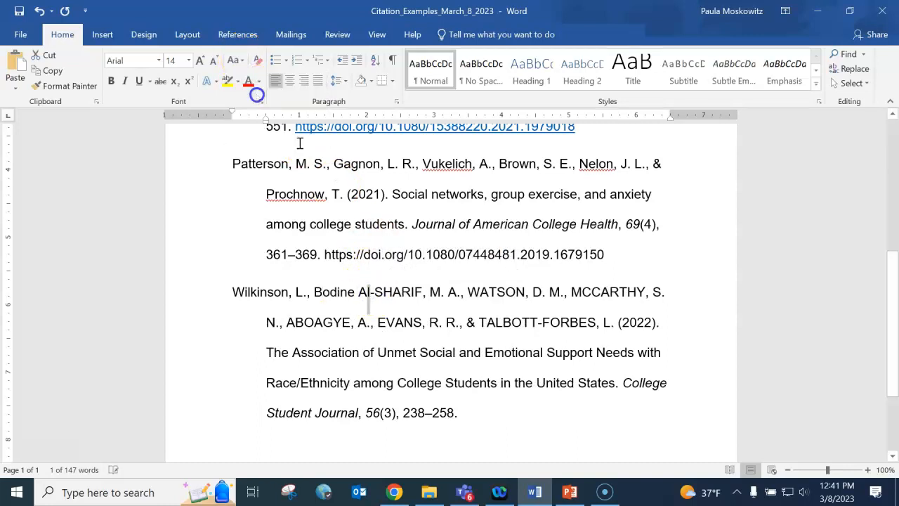
{"action": "left_click_drag", "start_coordinate": [424, 290], "coordinate": [388, 290]}
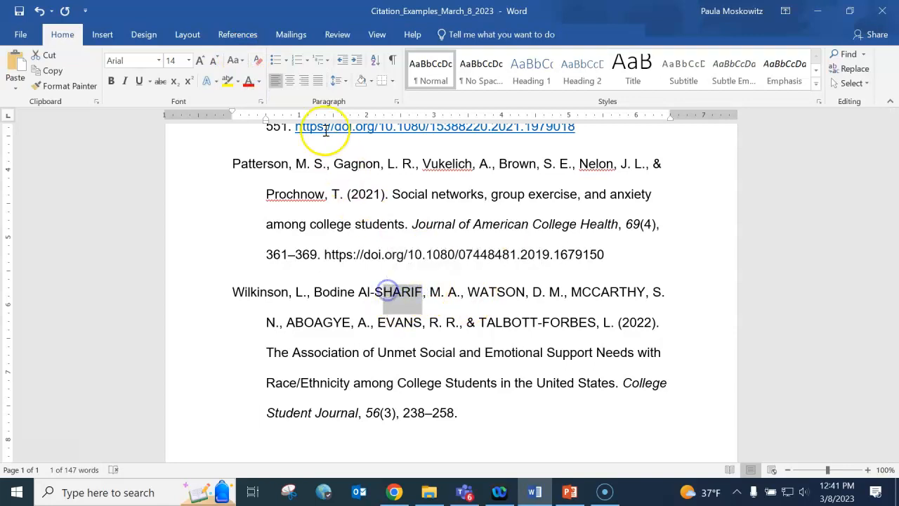
{"action": "left_click", "coordinate": [236, 60]}
{"action": "left_click", "coordinate": [254, 92]}
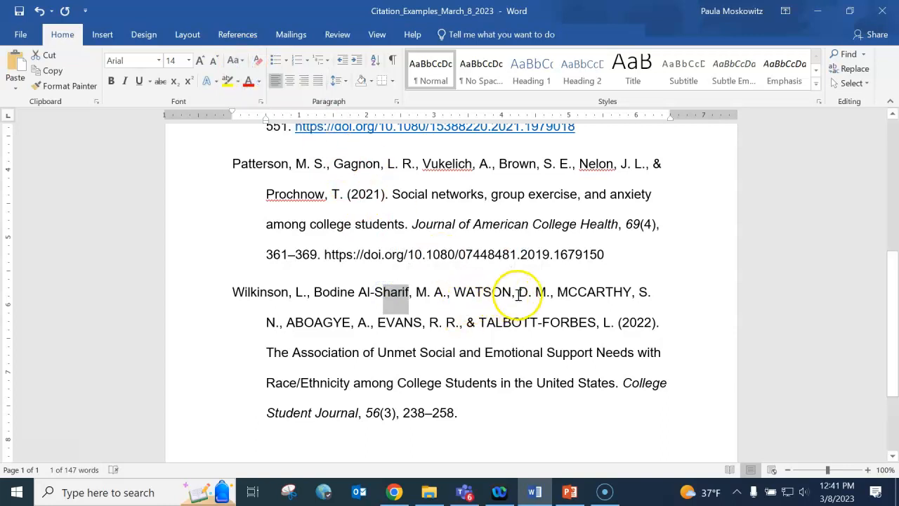
Change the third author's all-caps surname in the last citation to lowercase after its initial letter
{"action": "left_click_drag", "start_coordinate": [512, 291], "coordinate": [475, 291]}
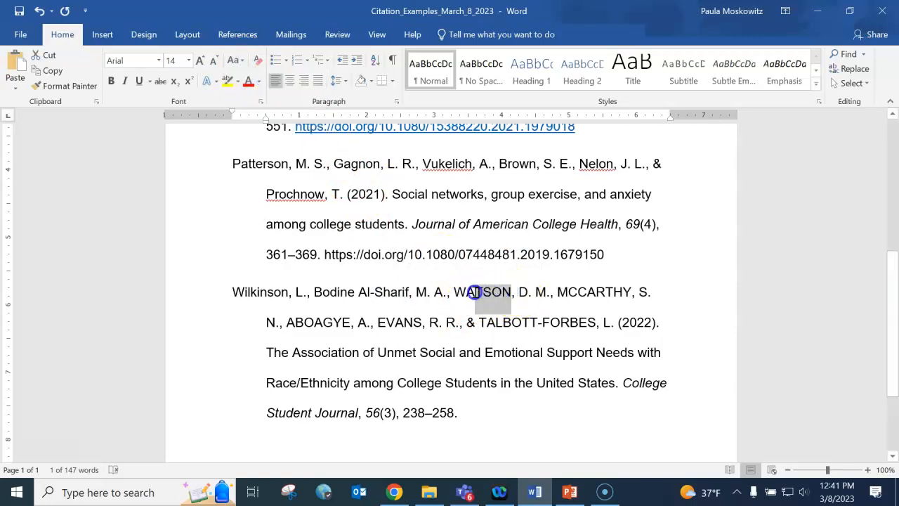
{"action": "left_click", "coordinate": [237, 60]}
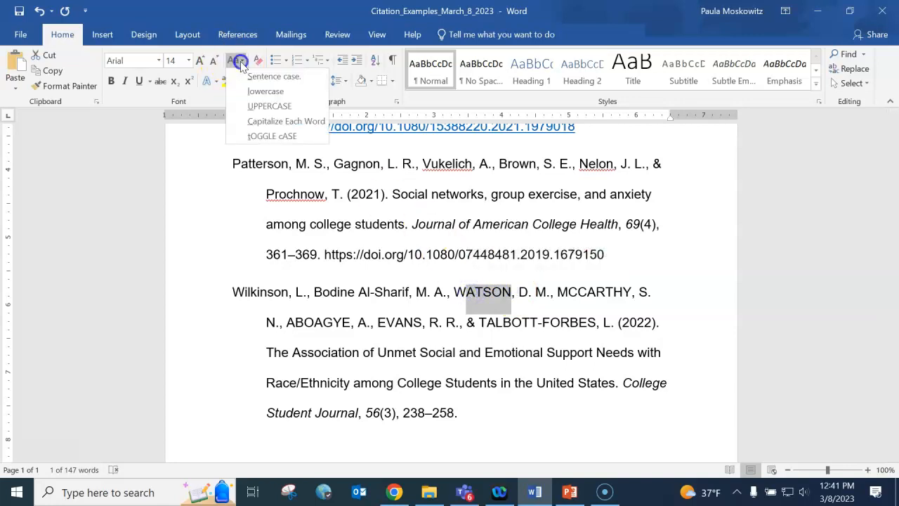
{"action": "left_click", "coordinate": [246, 93]}
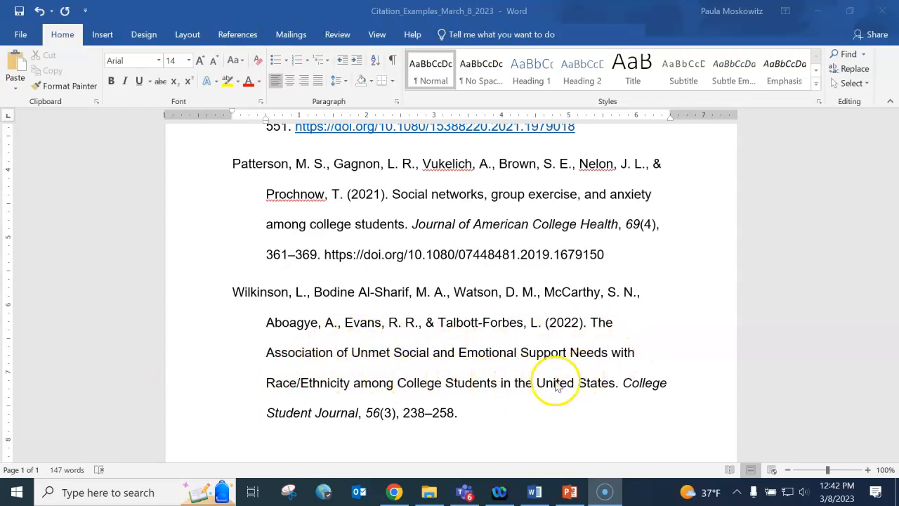
Change the last citation's title from "Association" through "College Students" to lowercase, leaving "The" and "United States" capitalized
{"action": "left_click", "coordinate": [495, 380]}
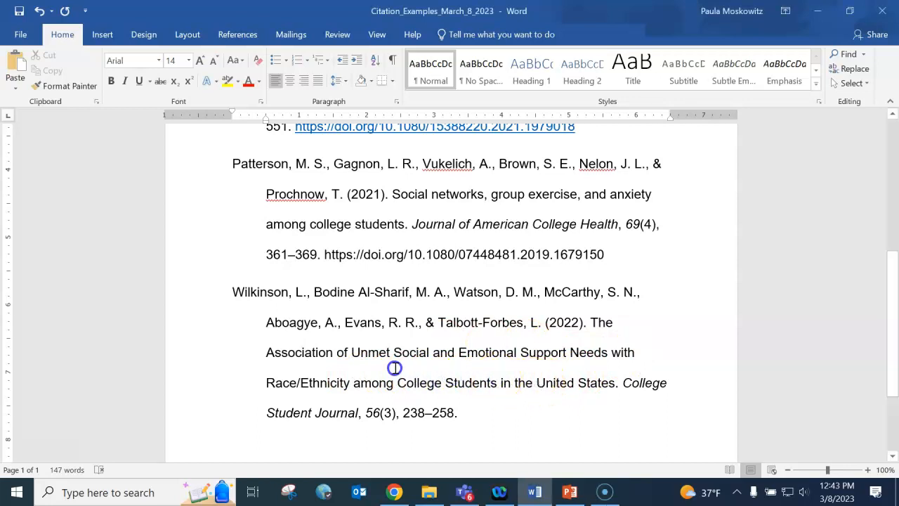
{"action": "left_click_drag", "start_coordinate": [498, 382], "coordinate": [295, 353]}
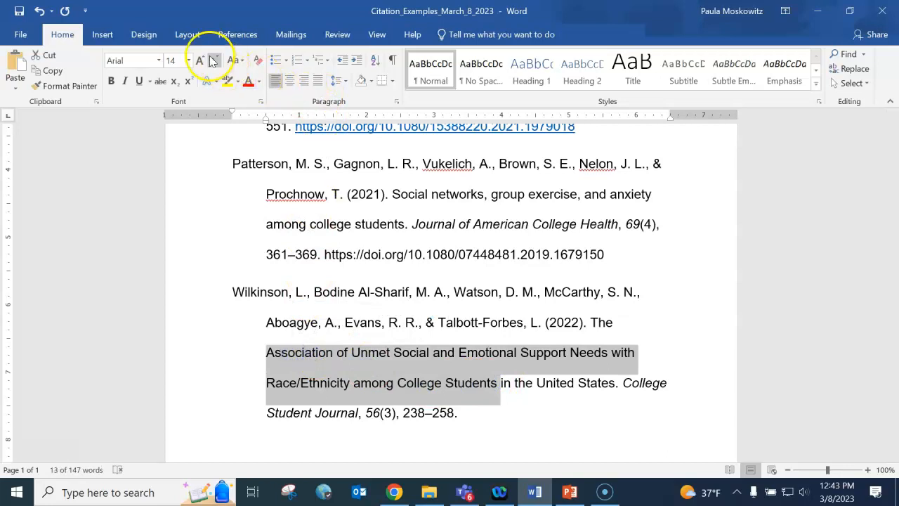
{"action": "left_click", "coordinate": [234, 60]}
{"action": "left_click", "coordinate": [252, 91]}
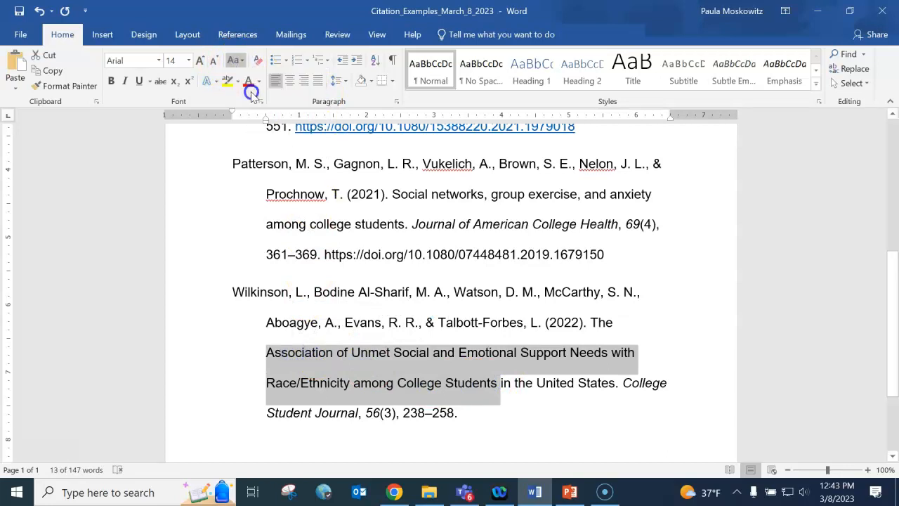
{"action": "left_click", "coordinate": [530, 430]}
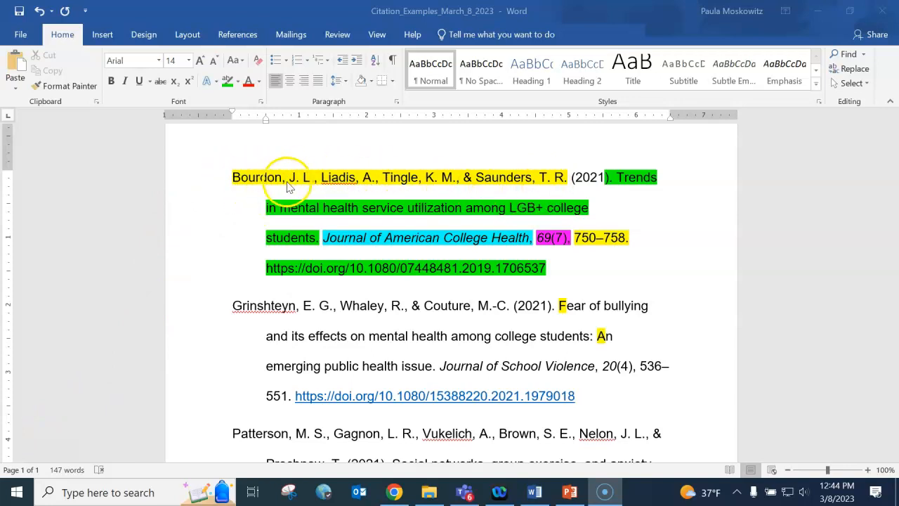
Correct the punctuation after the first author's initials in the first citation
{"action": "left_click", "coordinate": [308, 180]}
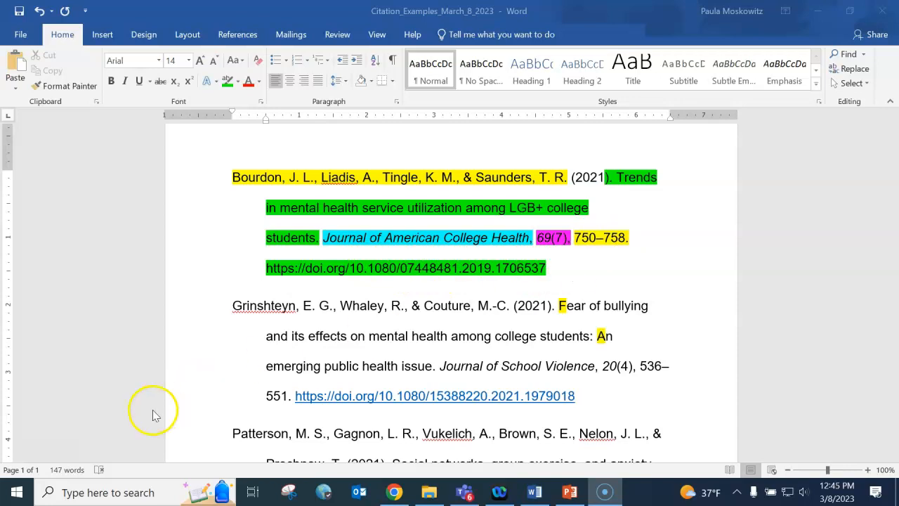
Switch to Chrome and copy the APA 7th Edition citation for the "Helicopter Parenting" article from the EBSCO record
{"action": "key", "text": "alt+Tab"}
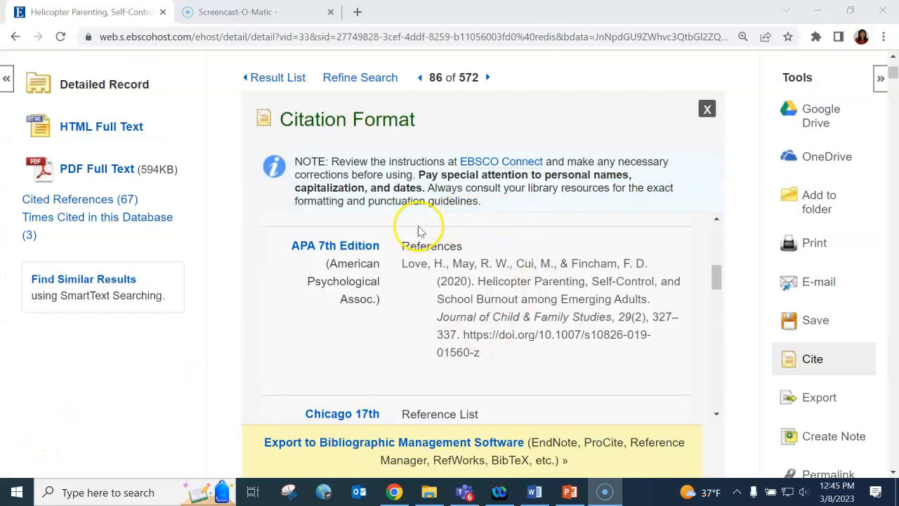
{"action": "left_click_drag", "start_coordinate": [483, 354], "coordinate": [403, 273]}
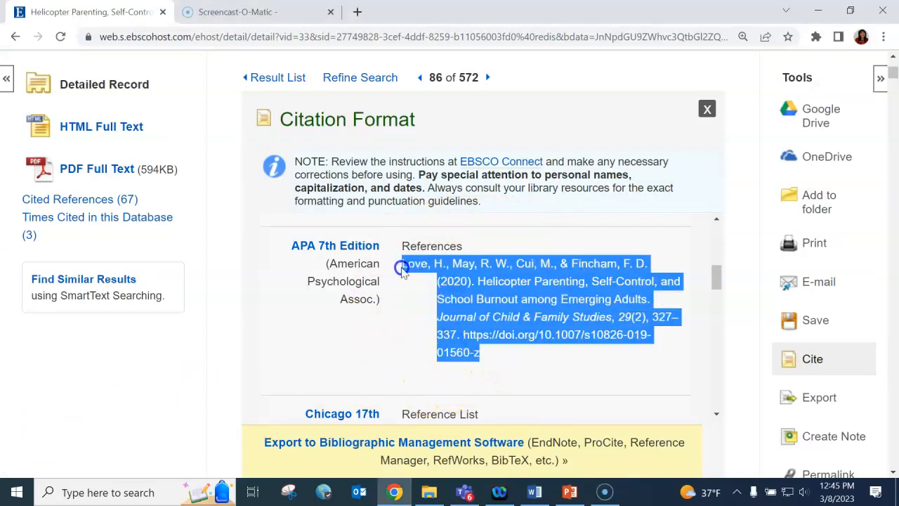
{"action": "right_click", "coordinate": [470, 276]}
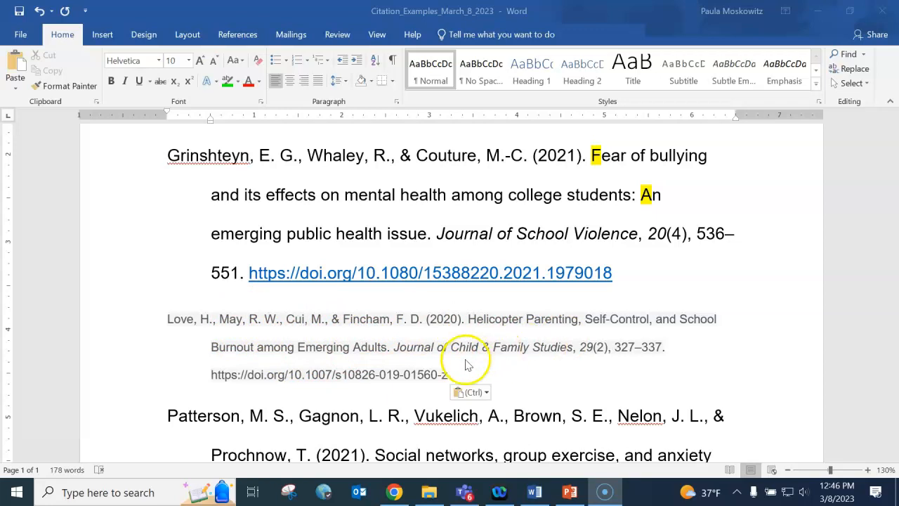
Merge the formatting of the "Helicopter Parenting" citation pasted below the "Fear of bullying" entry with the rest of the Word list
{"action": "left_click", "coordinate": [486, 394]}
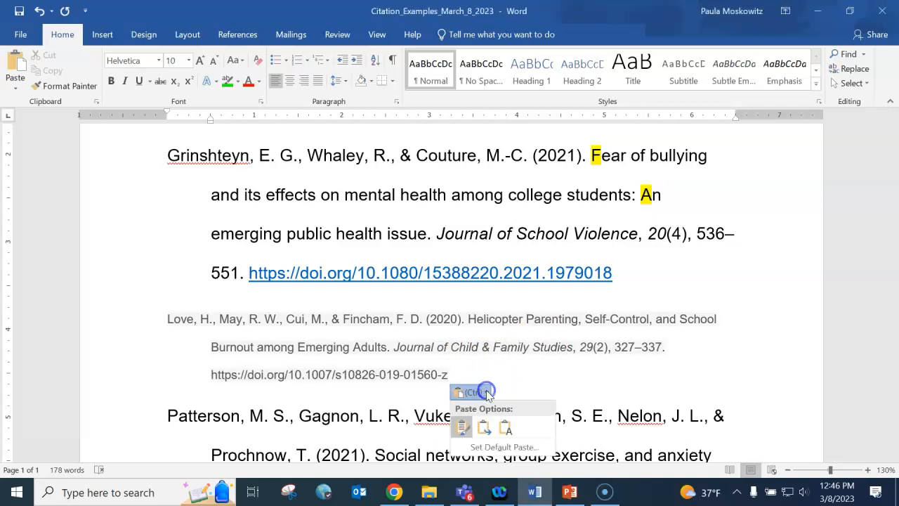
{"action": "left_click", "coordinate": [483, 429]}
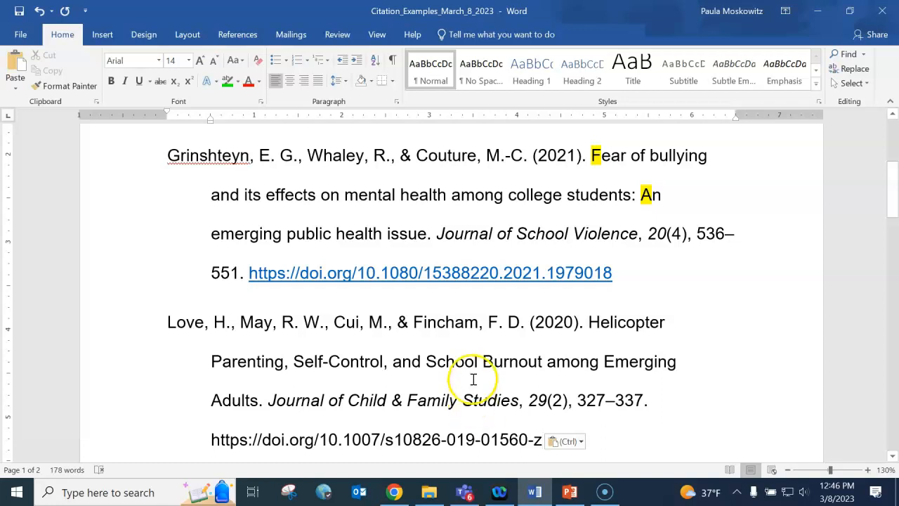
Change the title "Helicopter Parenting, Self-Control, and School Burnout among Emerging Adults" to lowercase after its first word
{"action": "scroll", "coordinate": [473, 377], "scroll_direction": "down", "scroll_amount": 1}
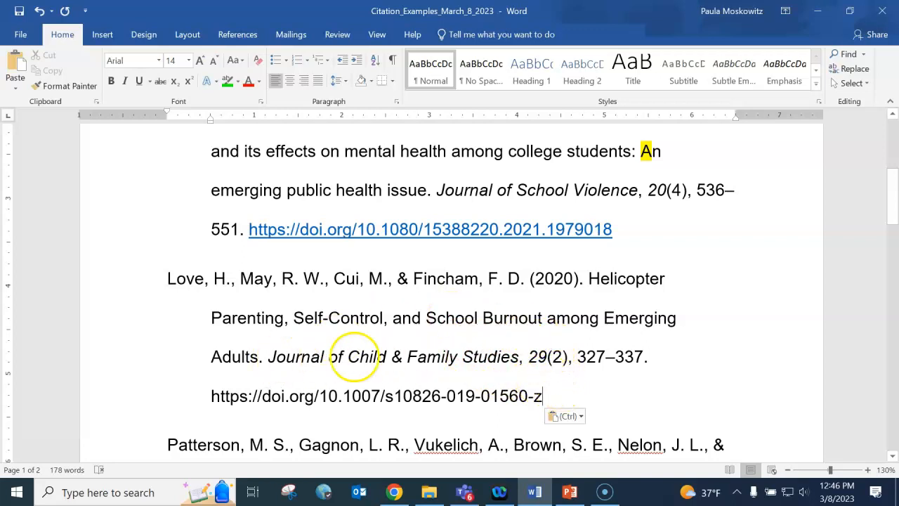
{"action": "left_click_drag", "start_coordinate": [249, 357], "coordinate": [221, 321]}
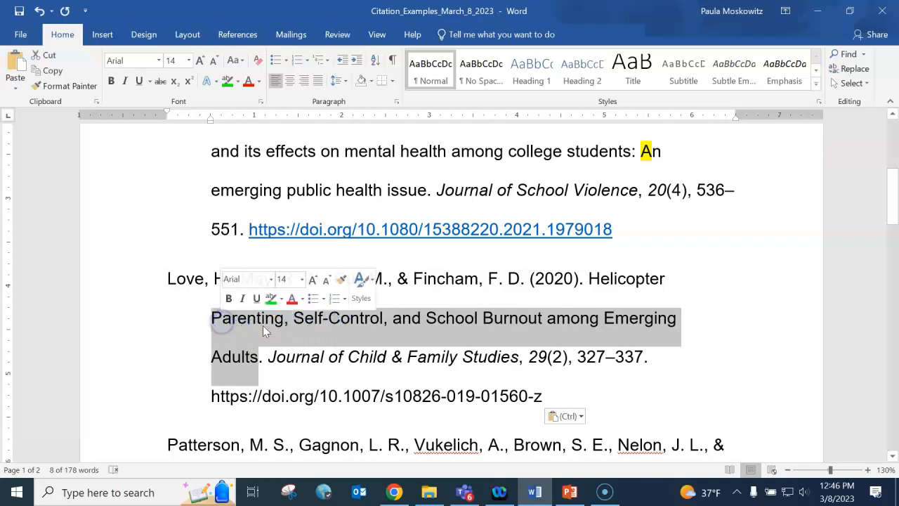
{"action": "left_click", "coordinate": [243, 63]}
{"action": "left_click", "coordinate": [258, 89]}
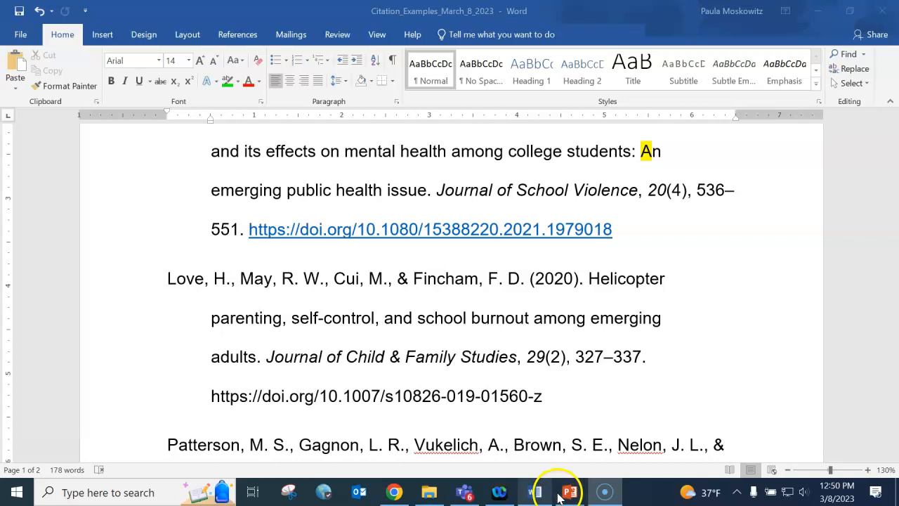
Switch to Chrome and look through the library's two APA citation guides and its home page with the Library Guides link
{"action": "left_click", "coordinate": [395, 491]}
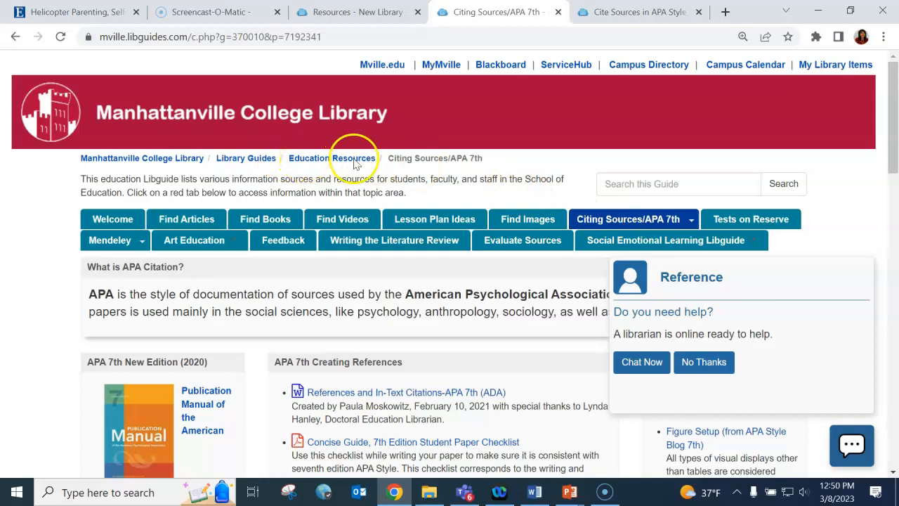
{"action": "left_click", "coordinate": [607, 13]}
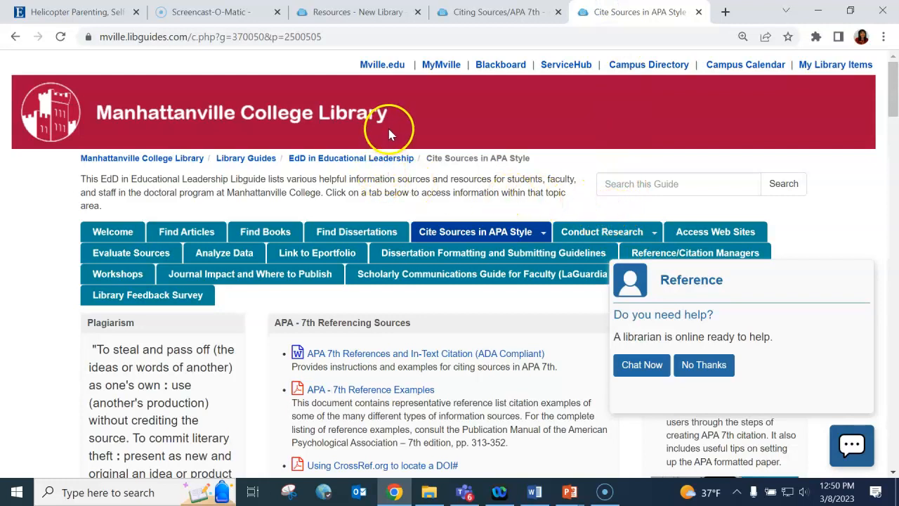
{"action": "left_click", "coordinate": [314, 12]}
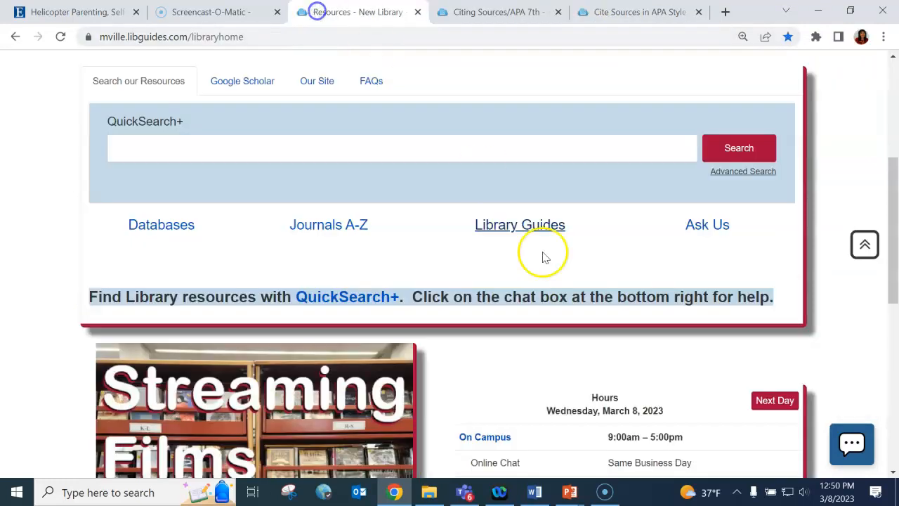
{"action": "scroll", "coordinate": [661, 352], "scroll_direction": "down", "scroll_amount": 5}
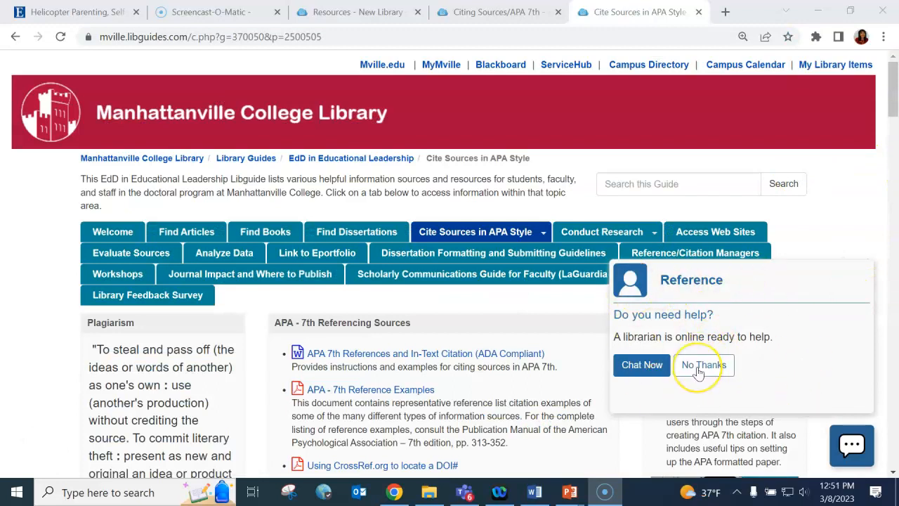
Decline the librarian chat offer and examine the APA 7th referencing sources in the EdD in Educational Leadership guide
{"action": "left_click", "coordinate": [702, 366]}
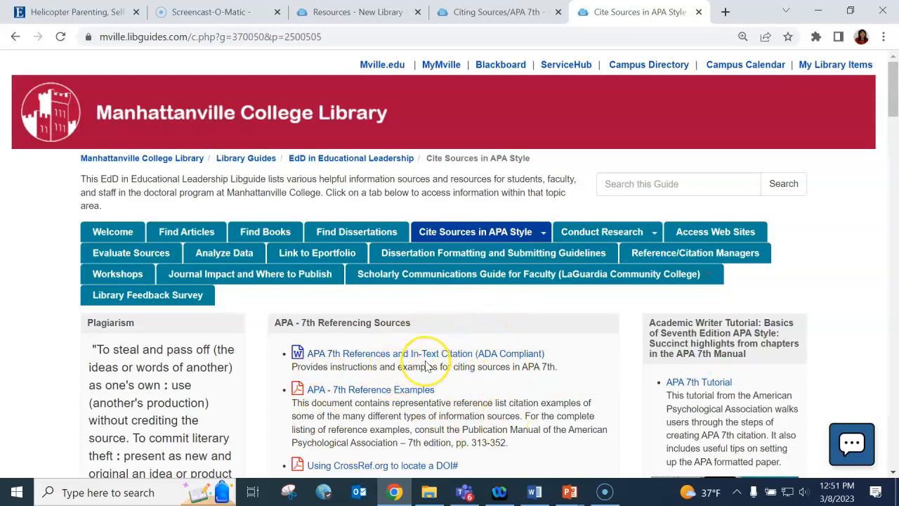
{"action": "scroll", "coordinate": [755, 372], "scroll_direction": "down", "scroll_amount": 1}
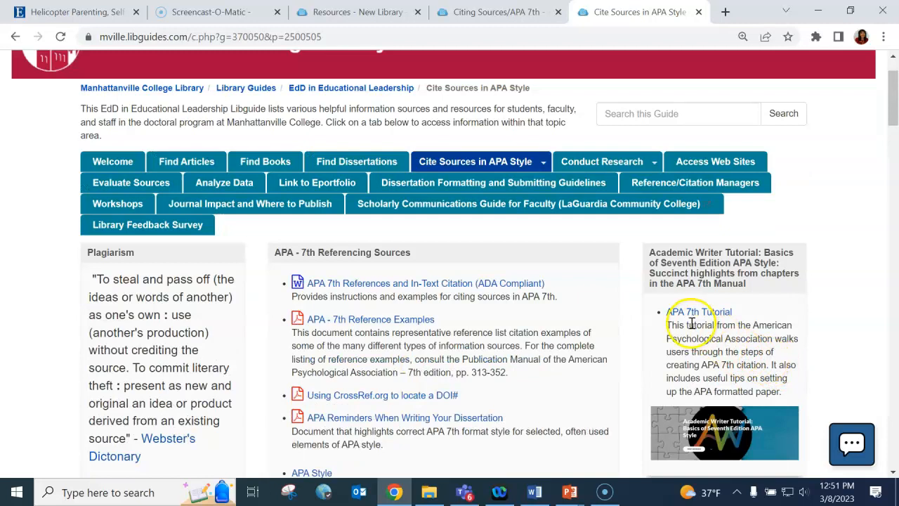